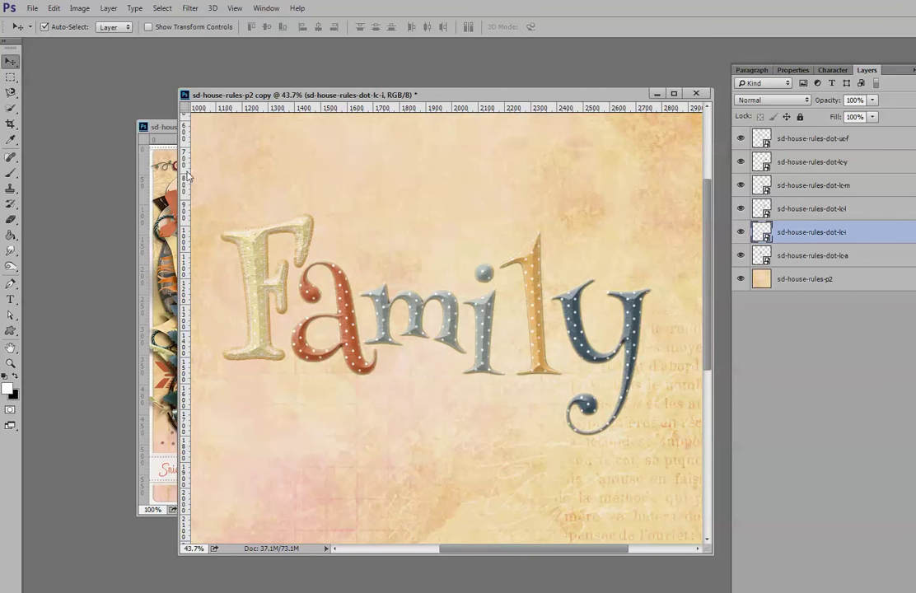
Step: Move the House Rules kit preview image out from behind the Family document and return to the Family document
left_click_drag(155, 126, 67, 55)
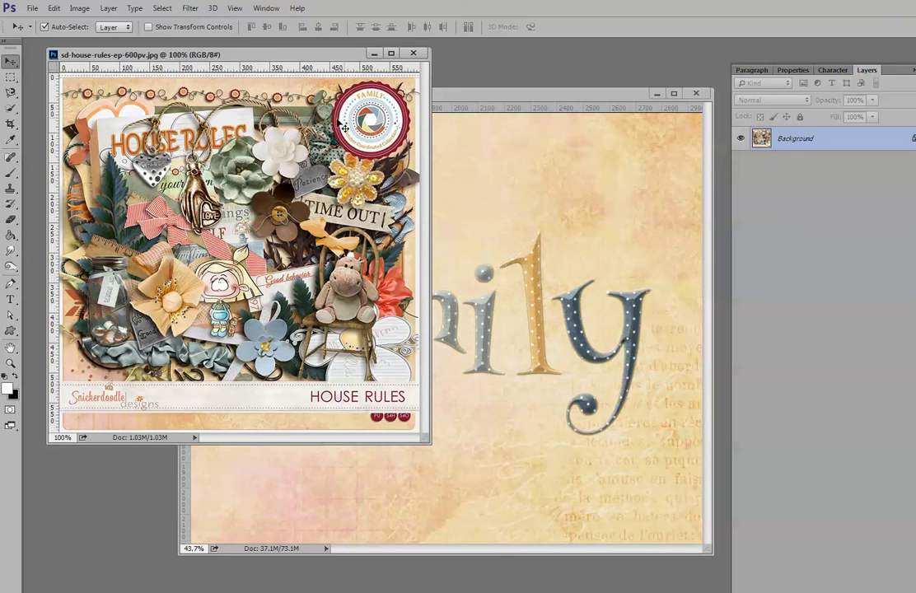
left_click(460, 95)
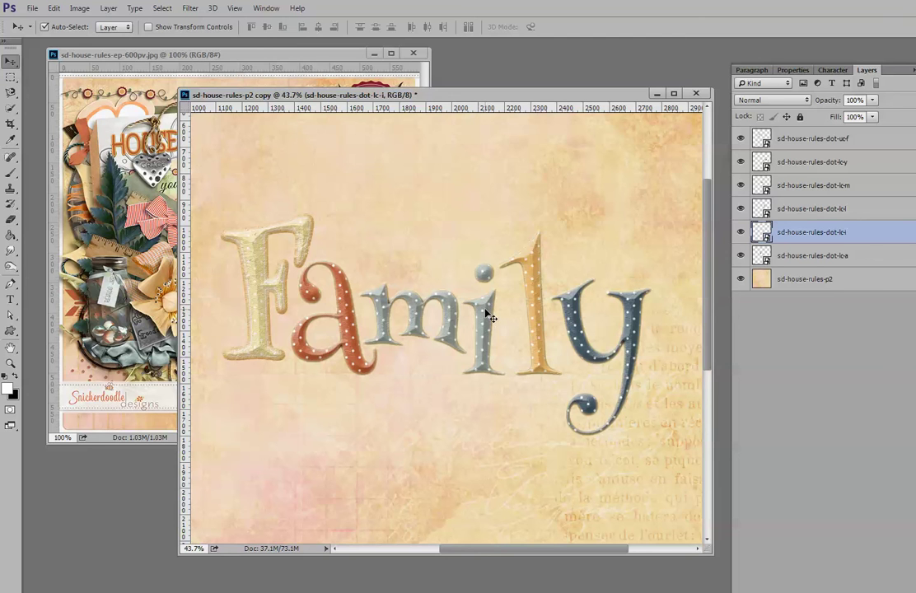
Step: Add a Color Overlay effect in olive green 898c69 to the letter i layer, sd-house-rules-dot-lc-i
double_click(879, 234)
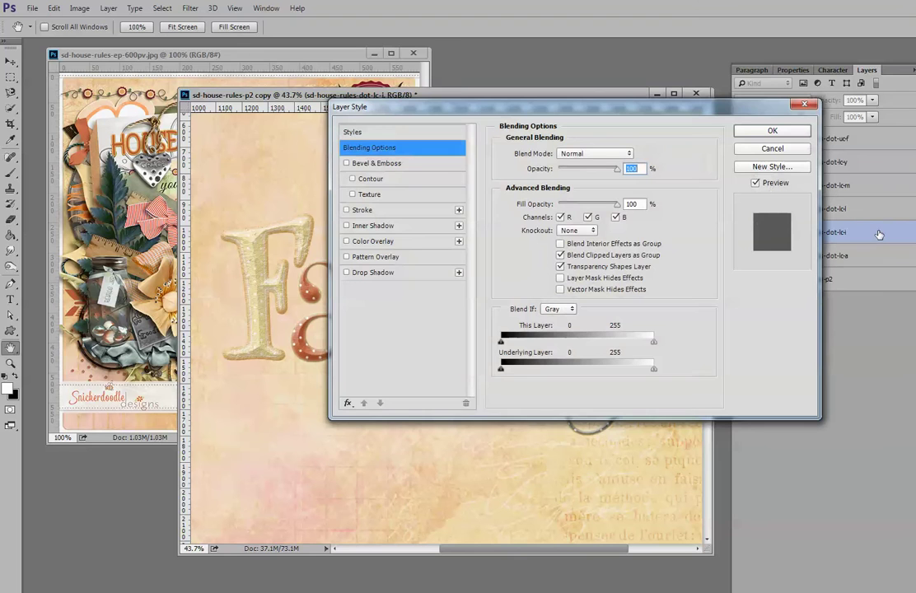
left_click_drag(529, 113, 496, 181)
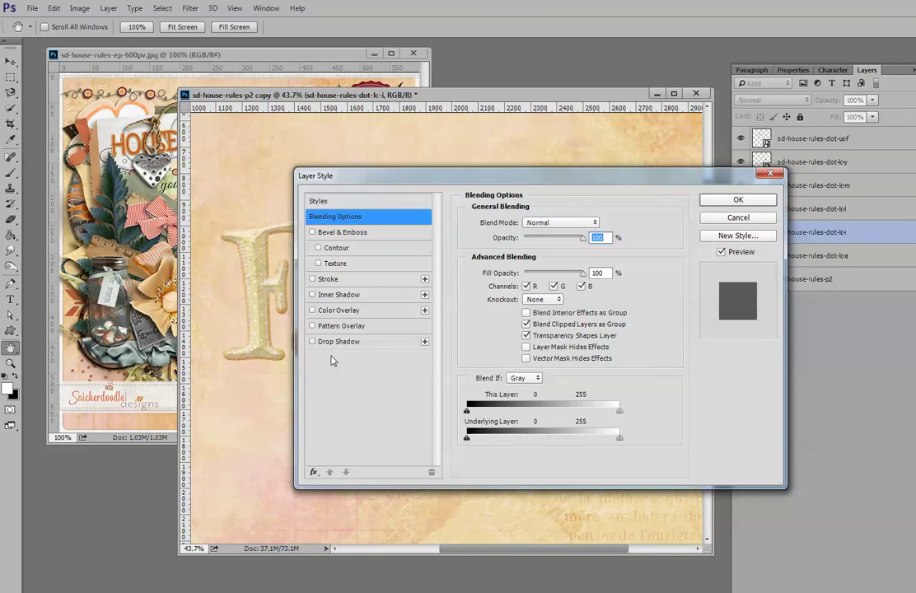
left_click(312, 310)
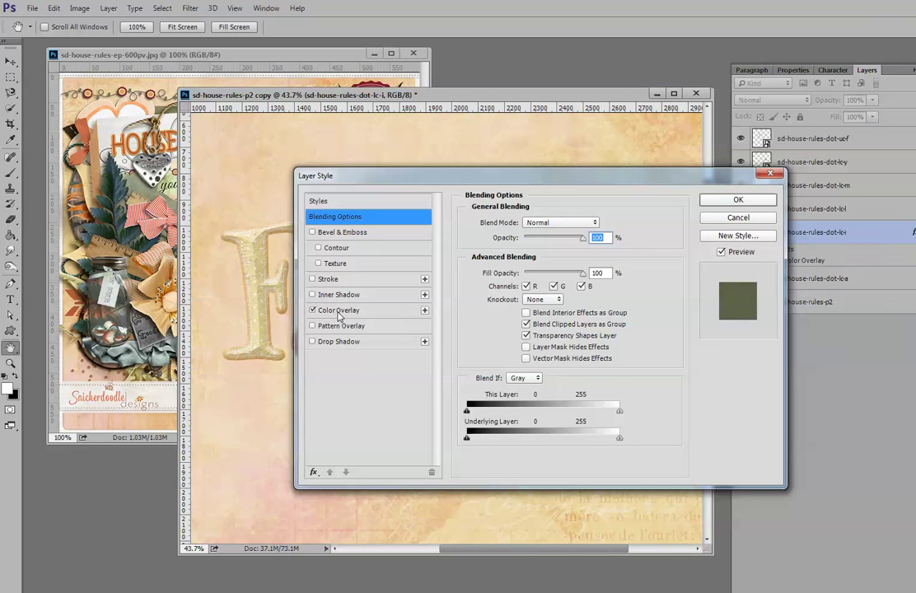
left_click(338, 310)
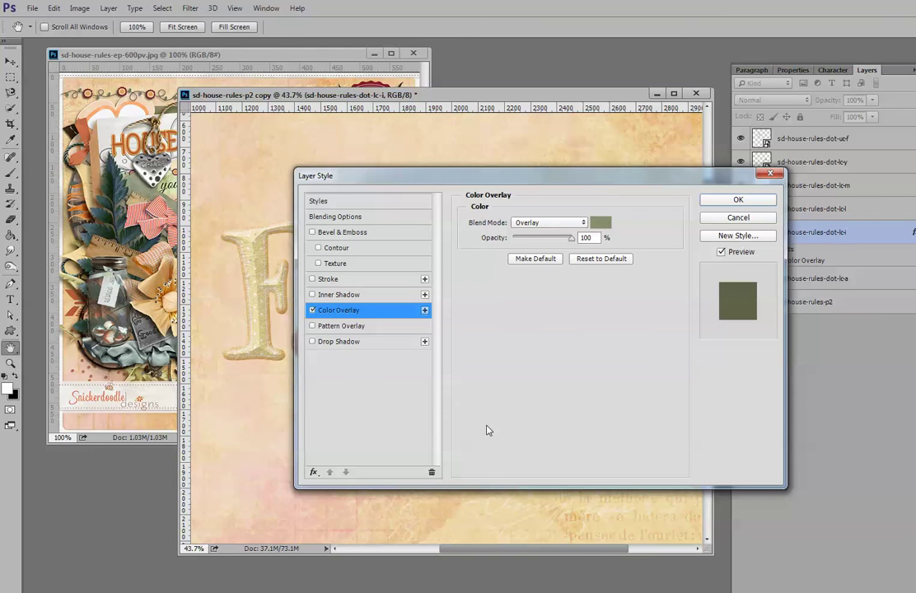
left_click_drag(556, 176, 549, 348)
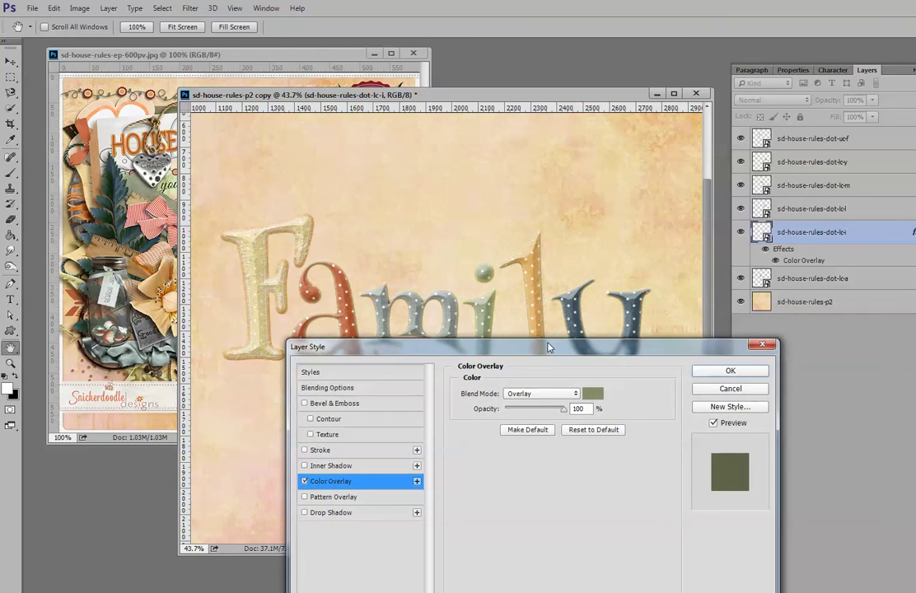
left_click(592, 393)
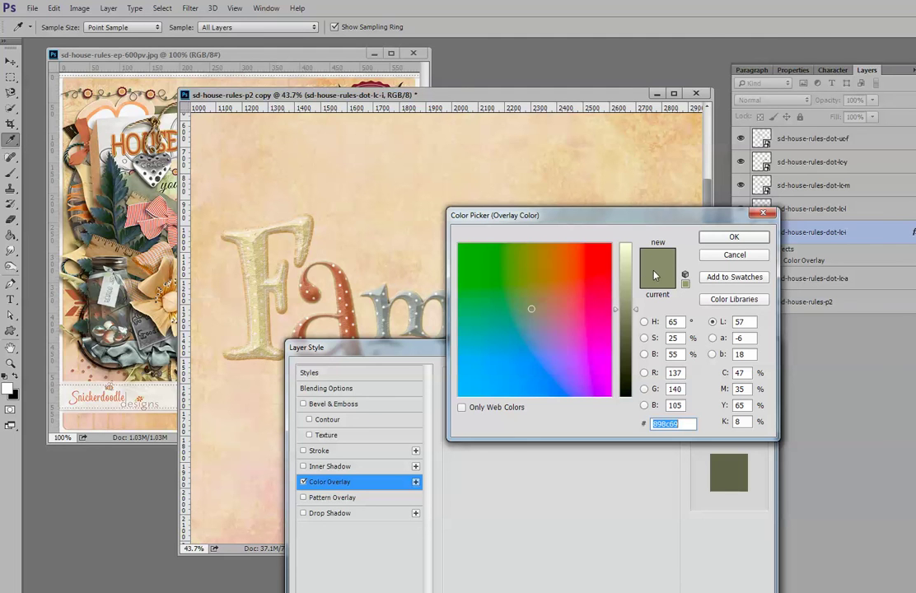
left_click(731, 238)
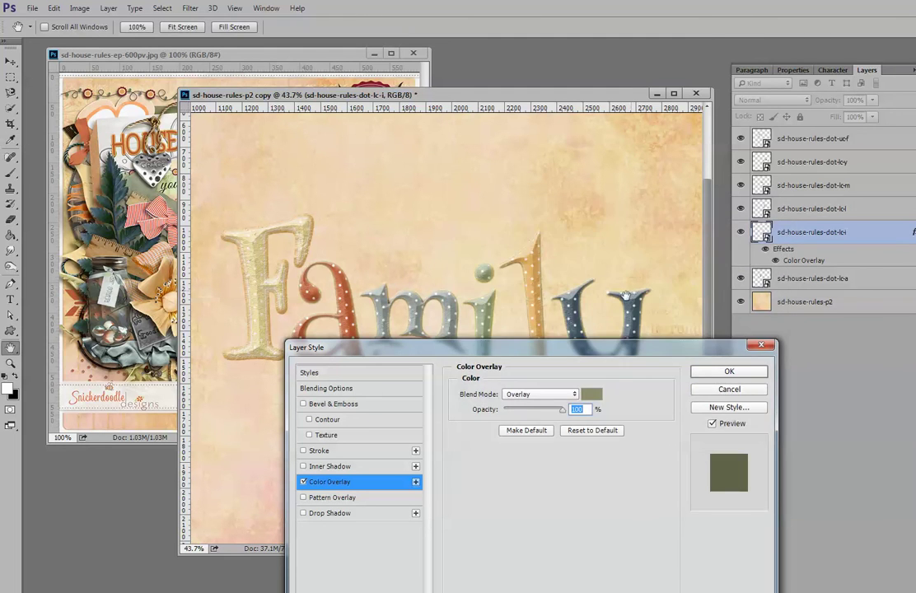
Step: Try the Normal blend mode for the letter i's color overlay
left_click(540, 393)
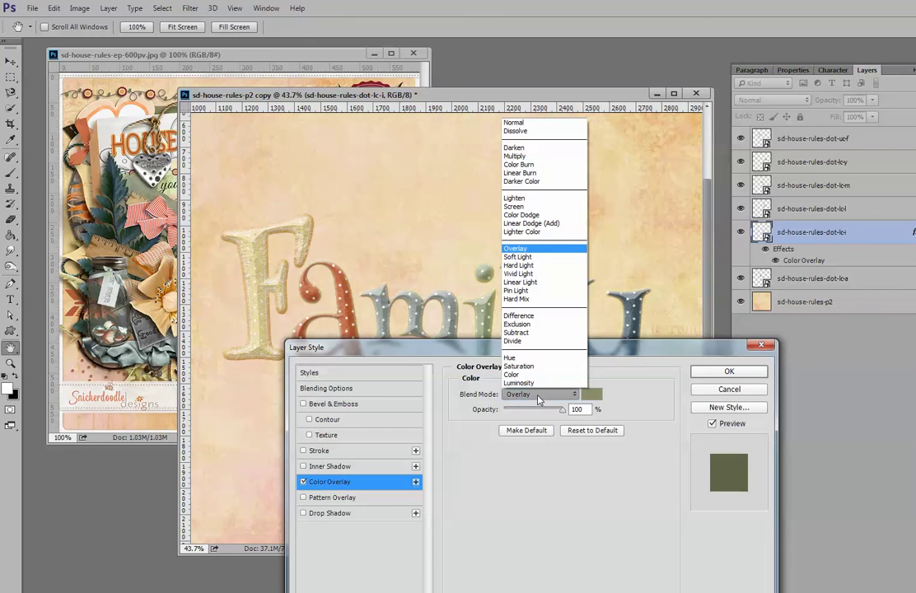
left_click(530, 126)
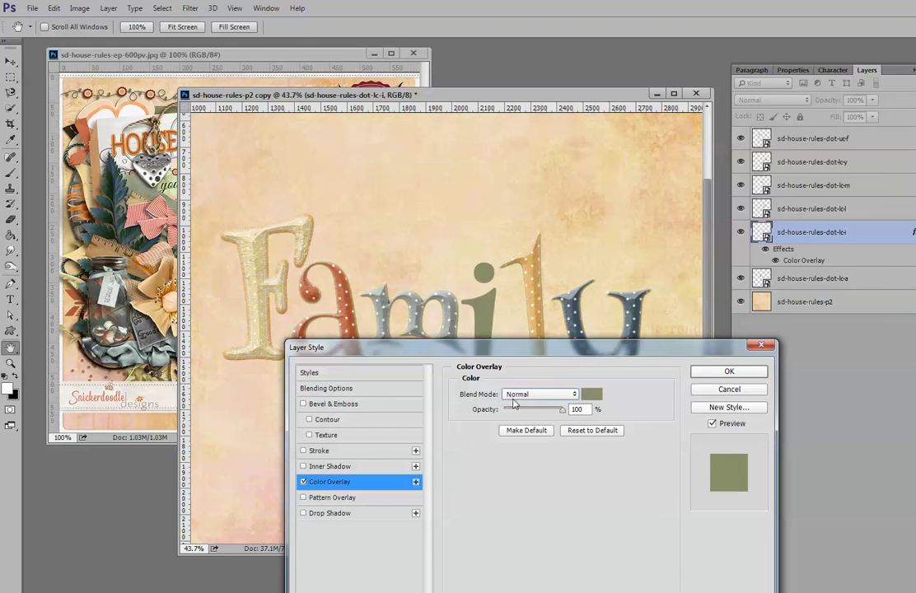
left_click_drag(497, 353, 446, 399)
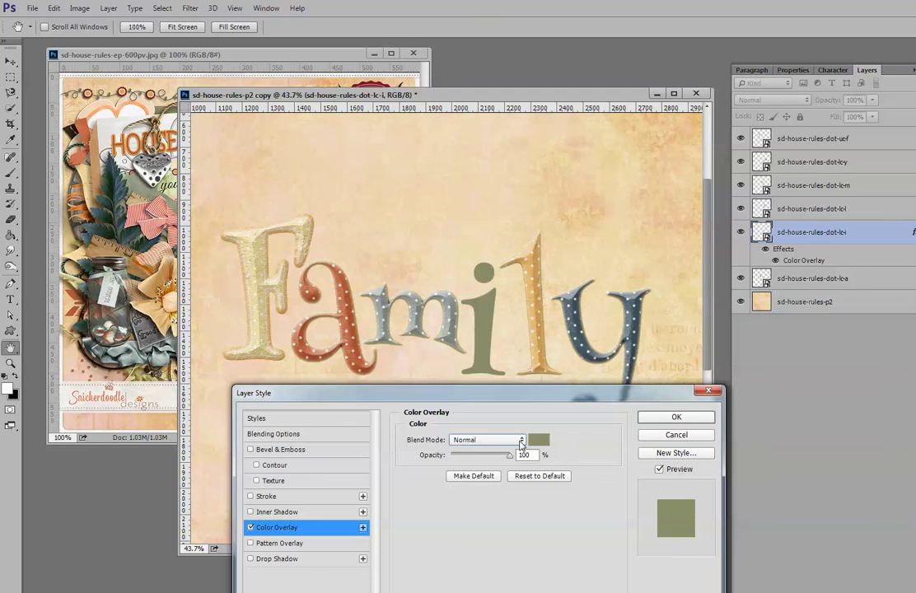
Step: Set the color overlay's blend mode to Overlay and apply the layer style to the letter i
left_click(521, 442)
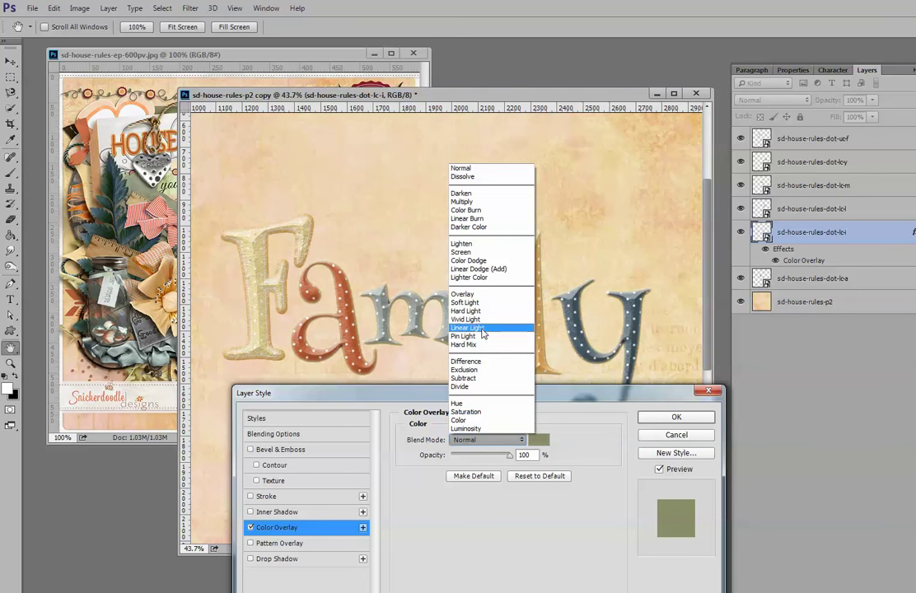
left_click(462, 294)
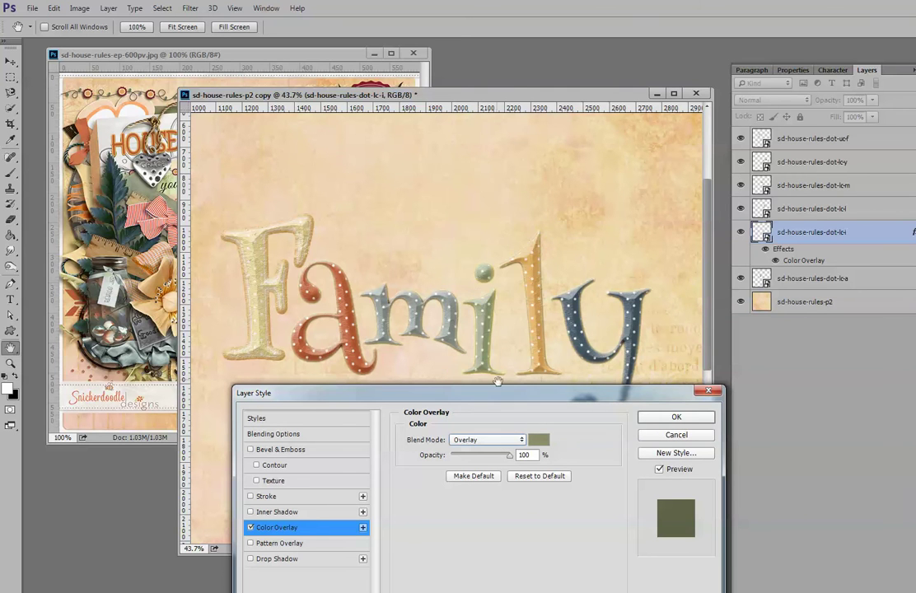
left_click(675, 417)
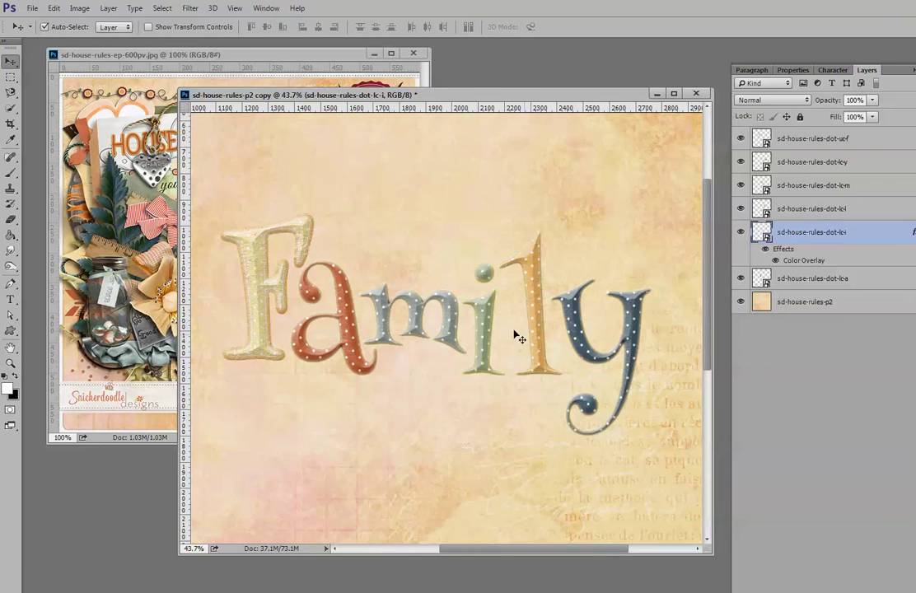
Step: Examine the recolored letter i up close and compare it with the other letters in Family
scroll(518, 336, "up", 6)
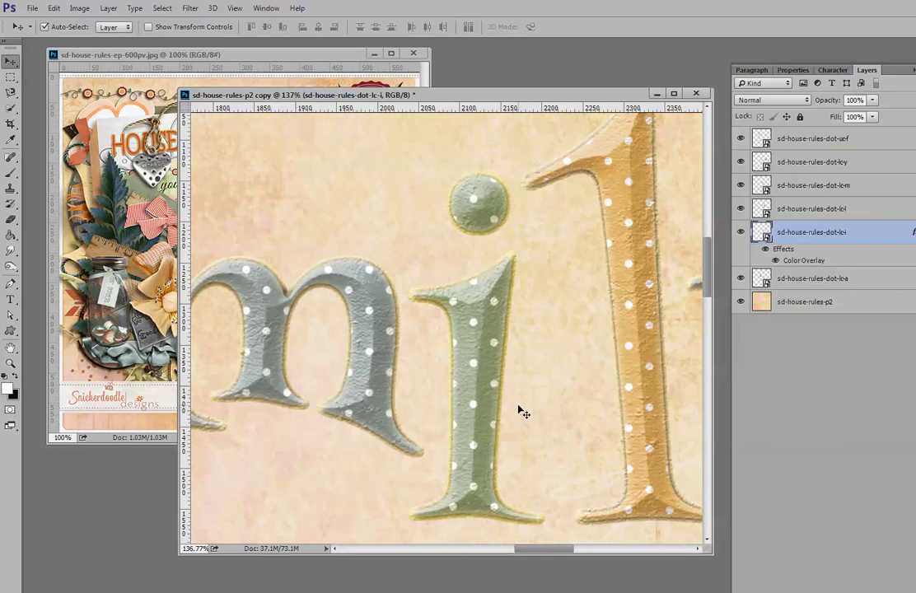
scroll(519, 412, "down", 1)
scroll(519, 409, "down", 5)
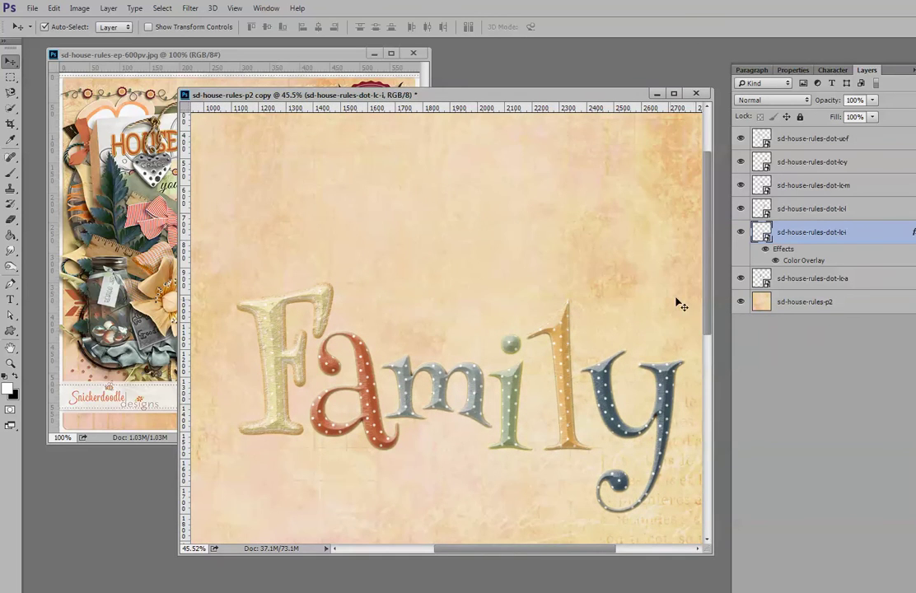
left_click_drag(708, 289, 715, 325)
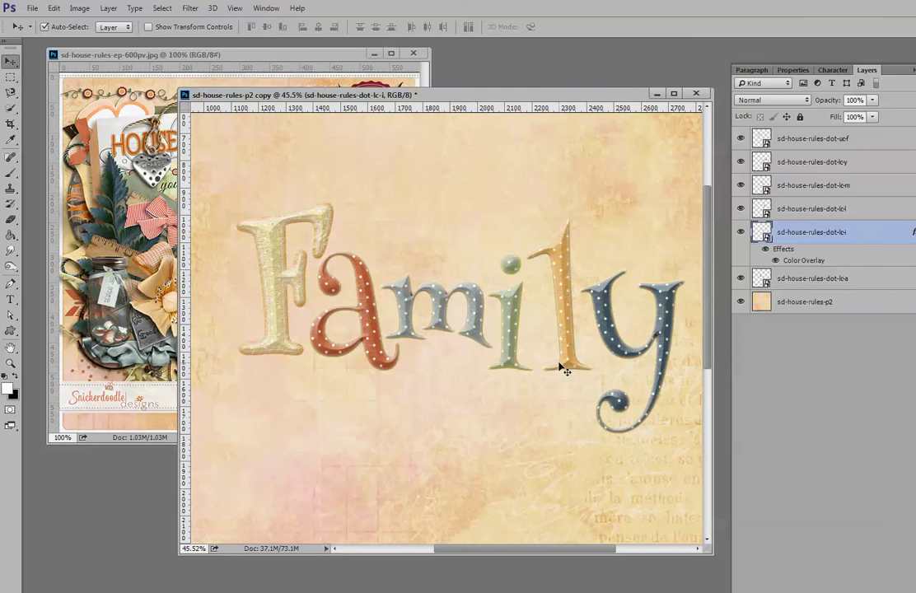
scroll(545, 360, "up", 2)
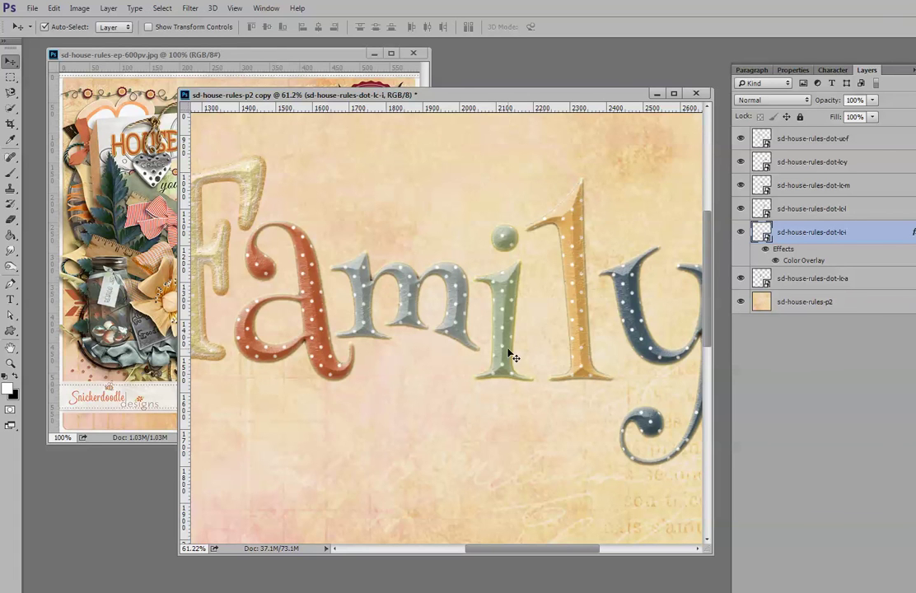
scroll(511, 354, "up", 2)
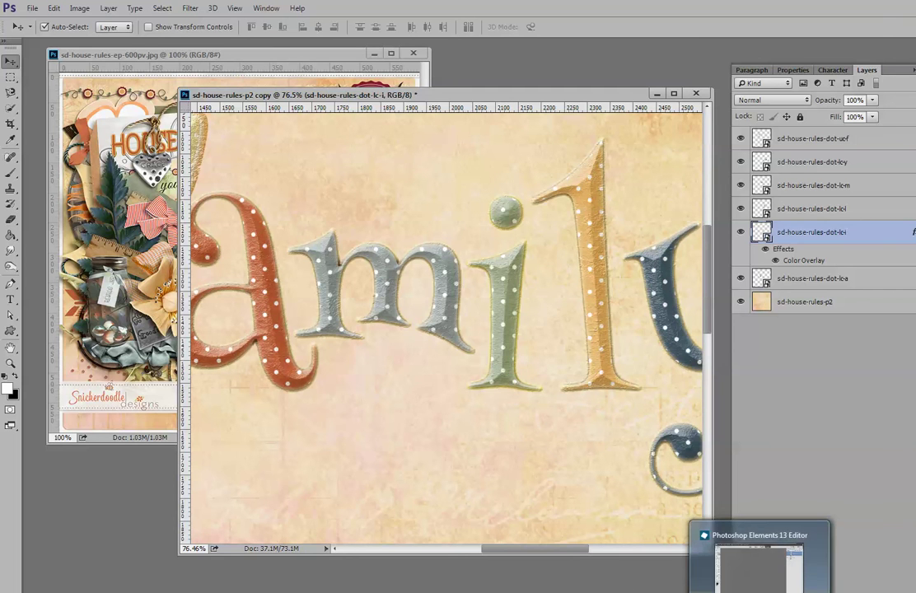
Step: Switch to Photoshop Elements 13 Editor, delete the Layer 0 copy from the letter i image and enlarge its document window
left_click(749, 575)
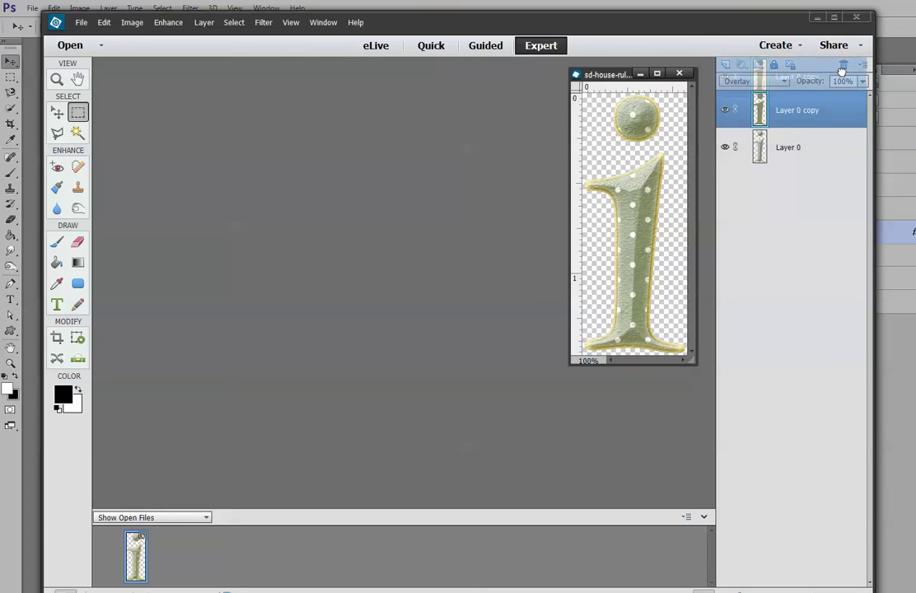
key("ctrl+e")
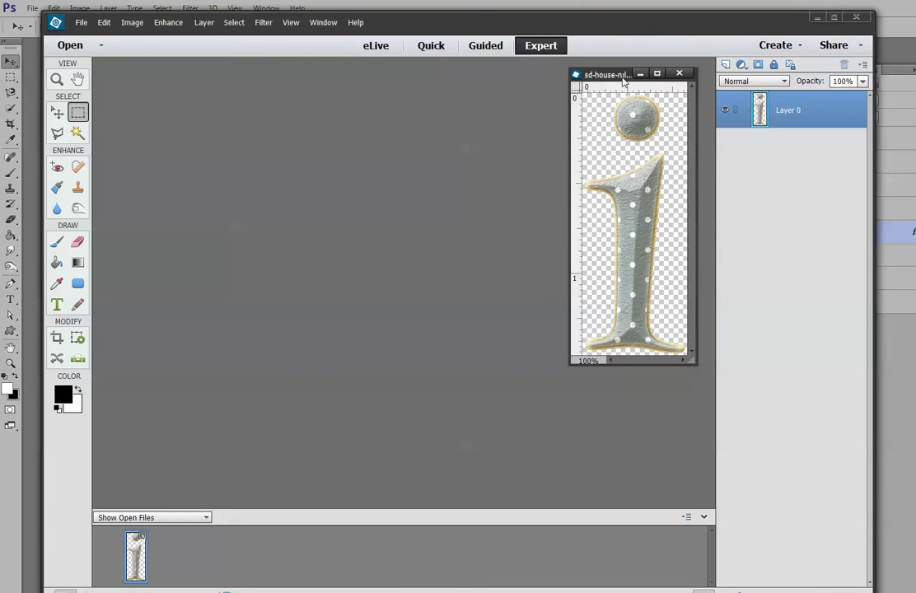
left_click_drag(621, 77, 624, 76)
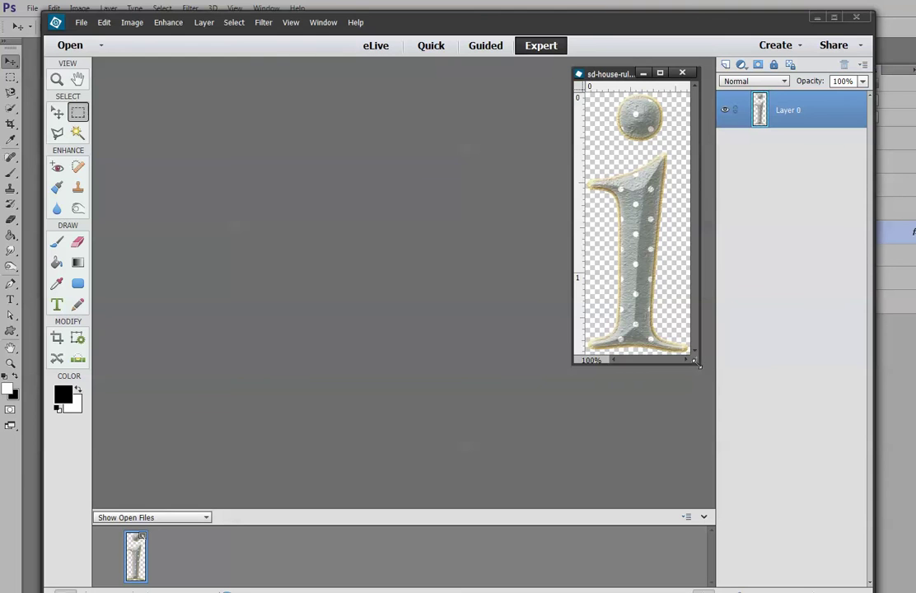
left_click_drag(696, 363, 708, 425)
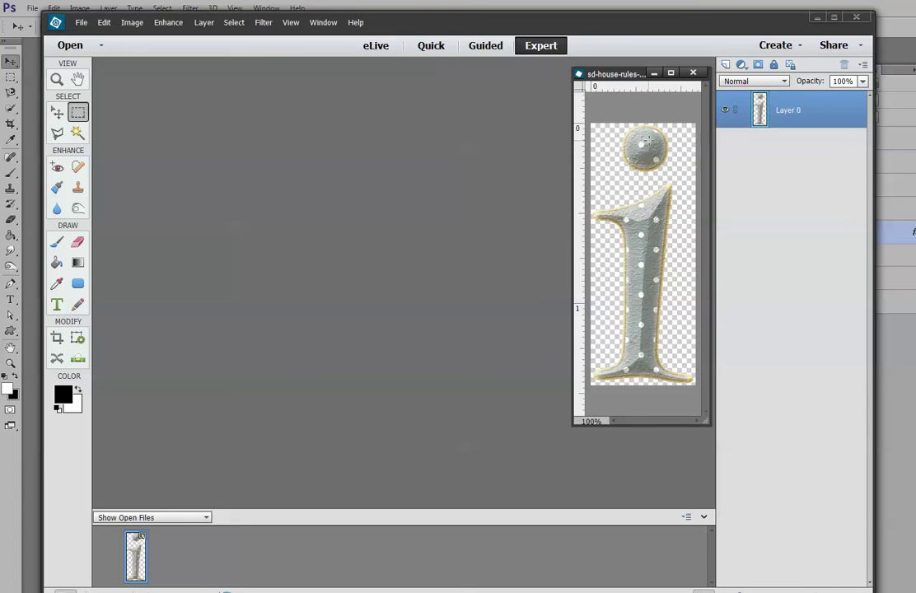
Step: Duplicate Layer 0, fill the copy's letter shape with color 898c69 and clear the selection
left_click_drag(759, 116, 727, 66)
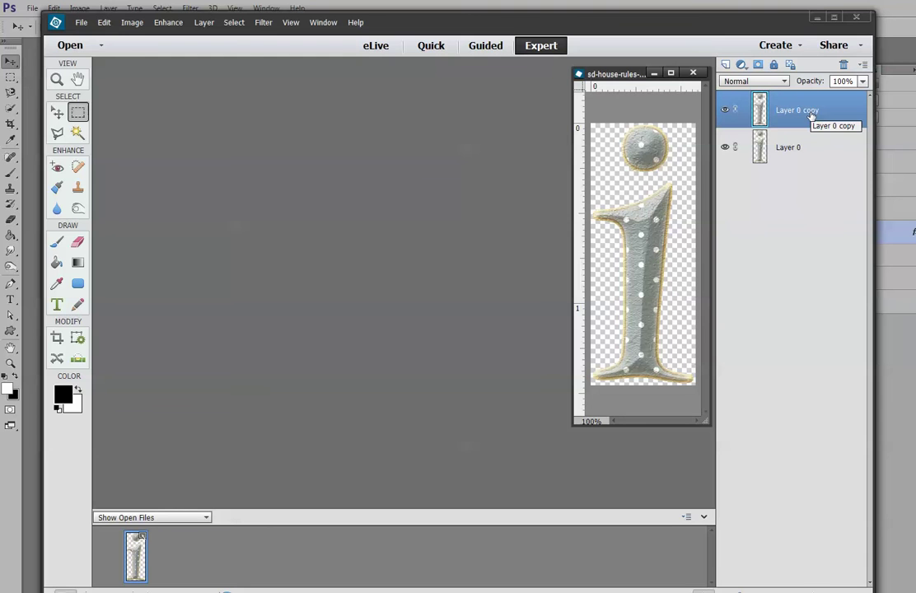
left_click(759, 110, "ctrl")
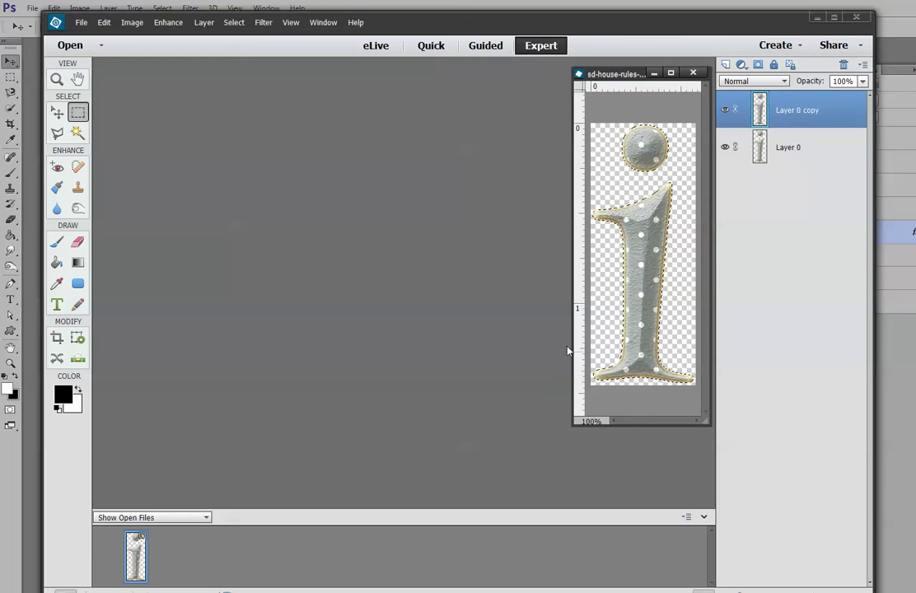
left_click(103, 23)
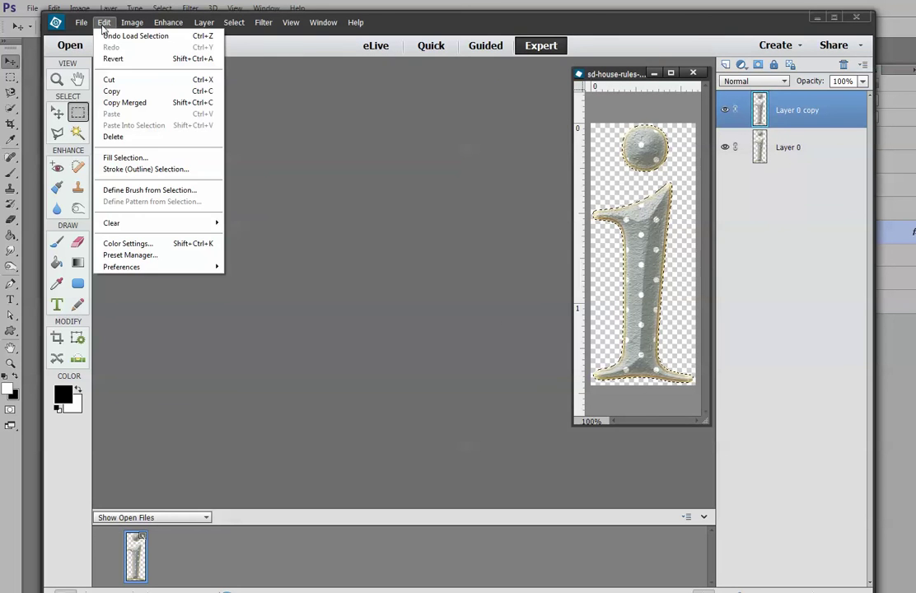
left_click(123, 158)
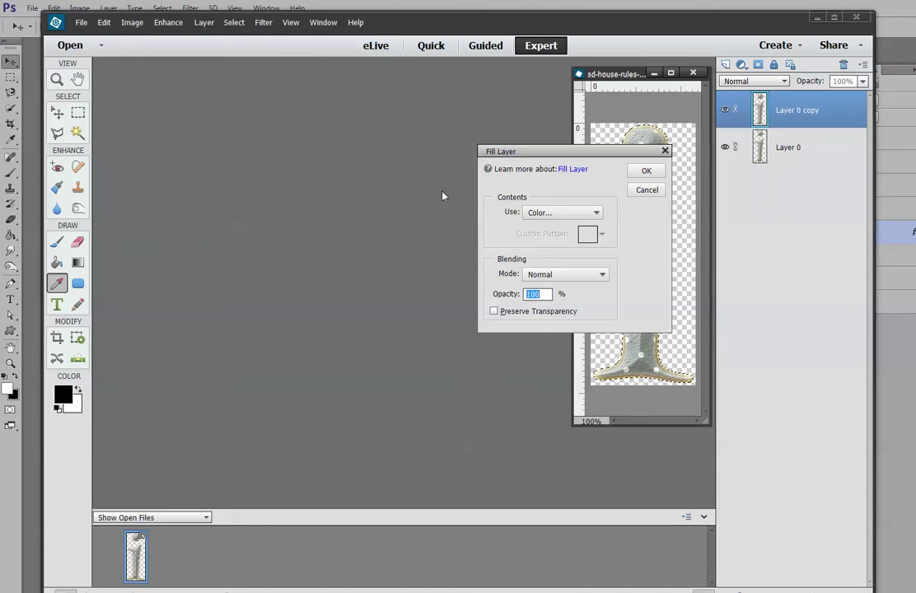
left_click(552, 213)
left_click(544, 246)
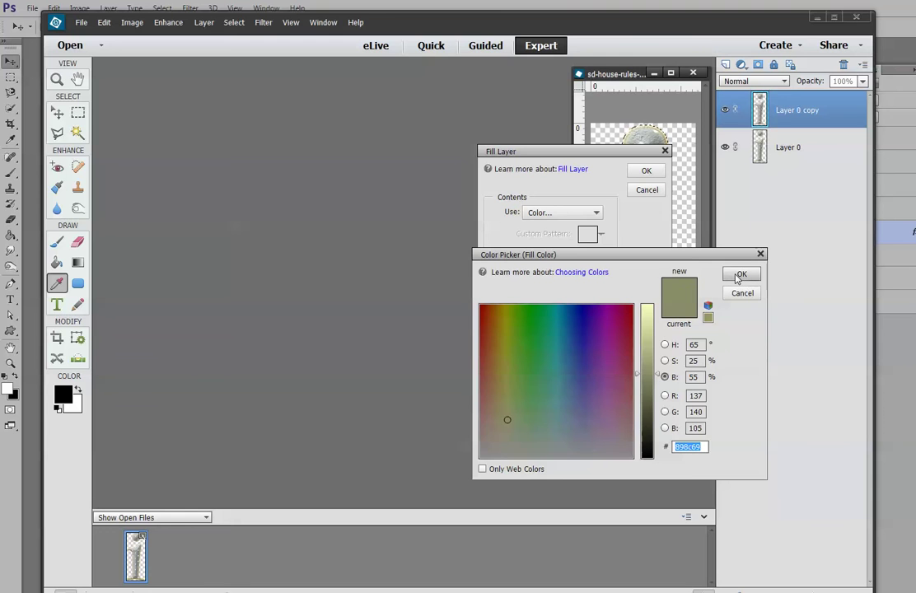
left_click(739, 278)
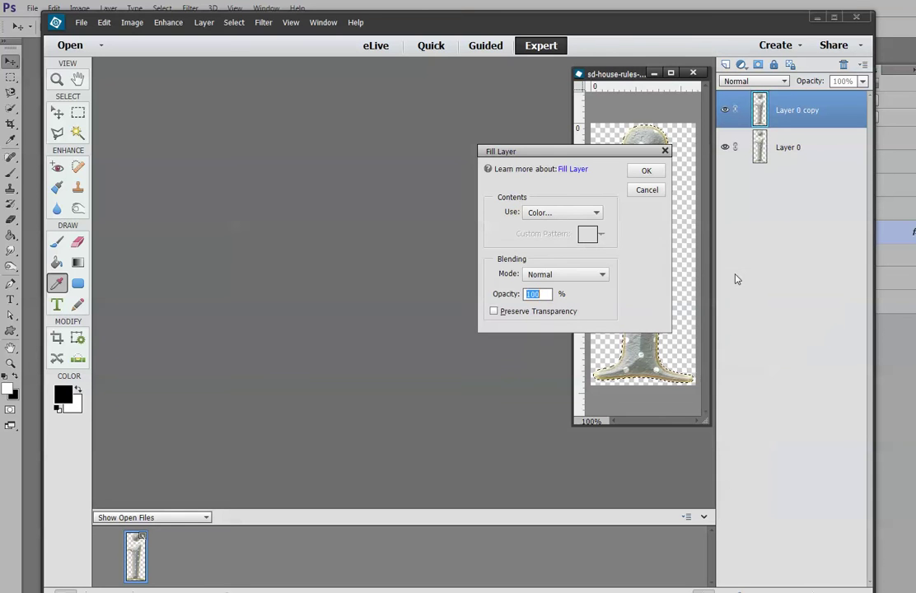
left_click(647, 172)
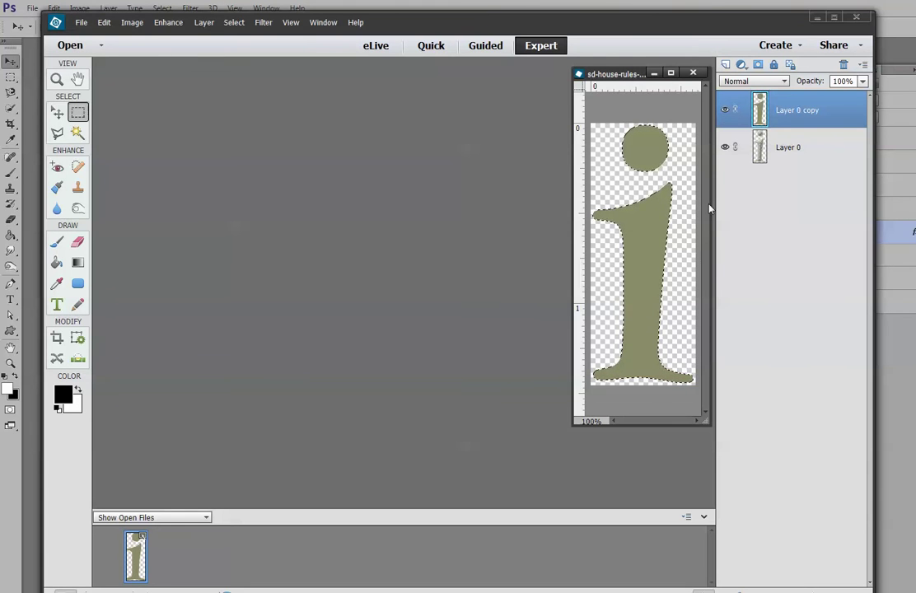
key("ctrl+d")
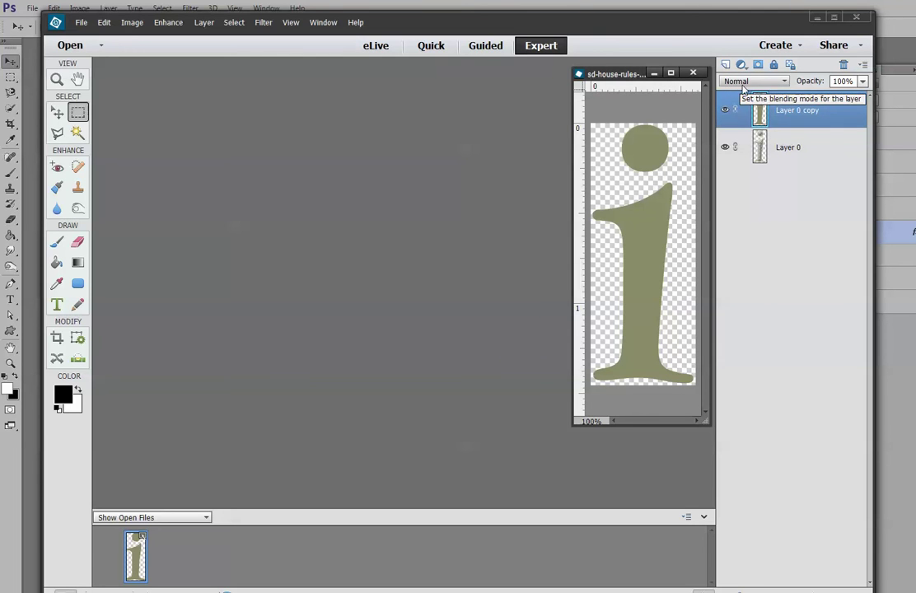
Step: Set the Layer 0 copy's blend mode to Overlay and enlarge the letter i document window
left_click(777, 83)
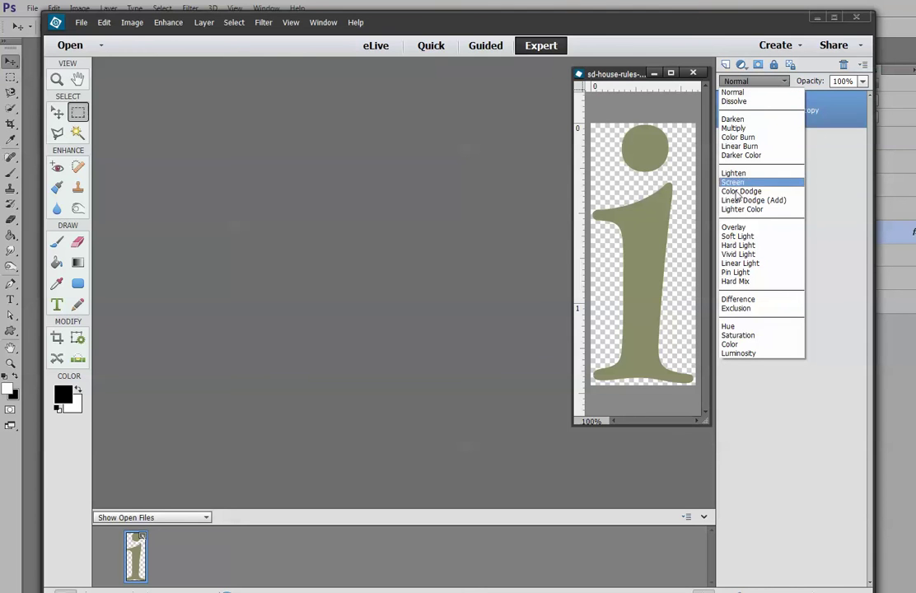
left_click(739, 229)
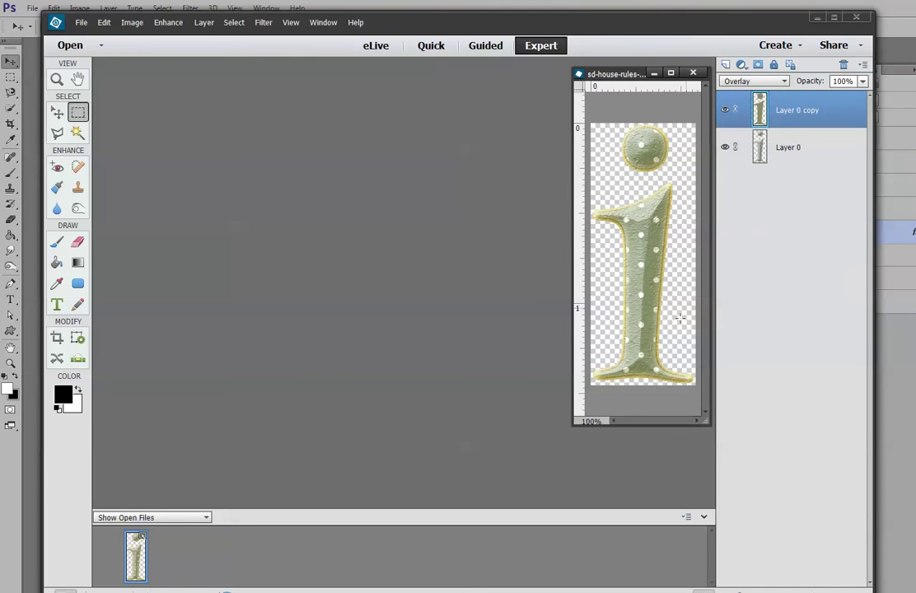
left_click_drag(571, 421, 463, 467)
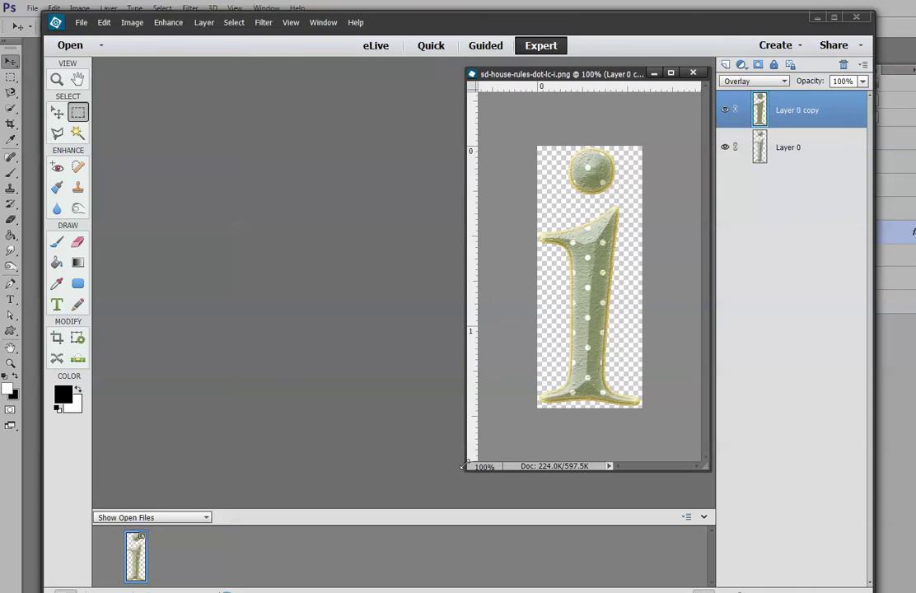